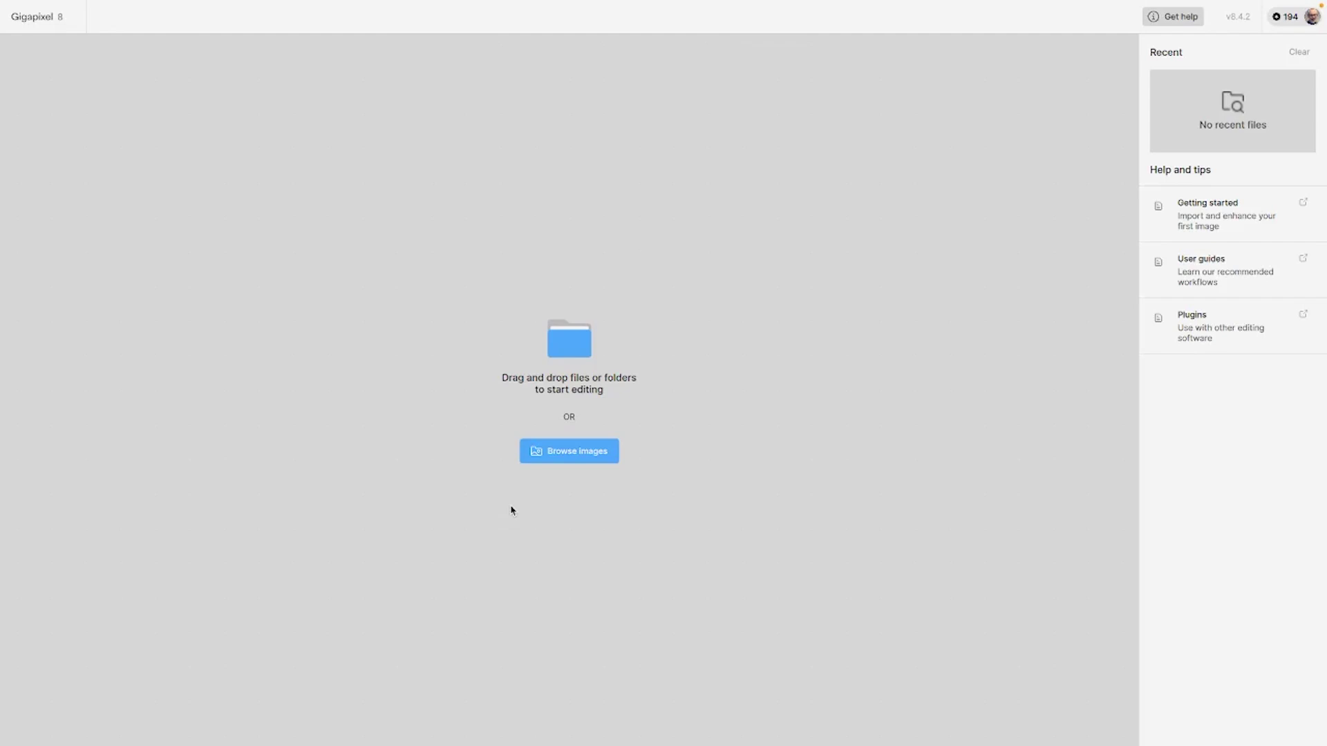
Open the file browser from the Gigapixel 8 start screen to import an image.
left_click(582, 452)
Open the Great Dane kaleidoscope PNG from Downloads for a 4x upscale to 4096 × 4096.
left_click(469, 299)
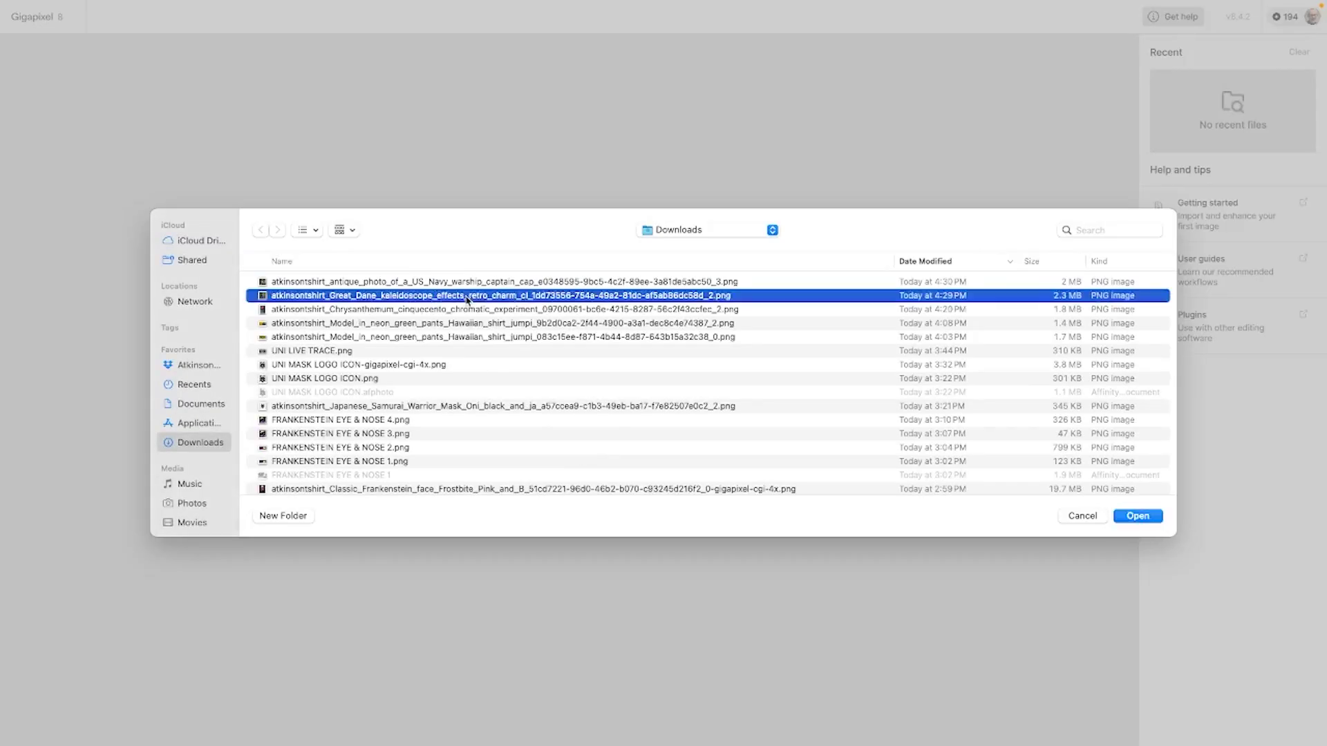
left_click(1115, 515)
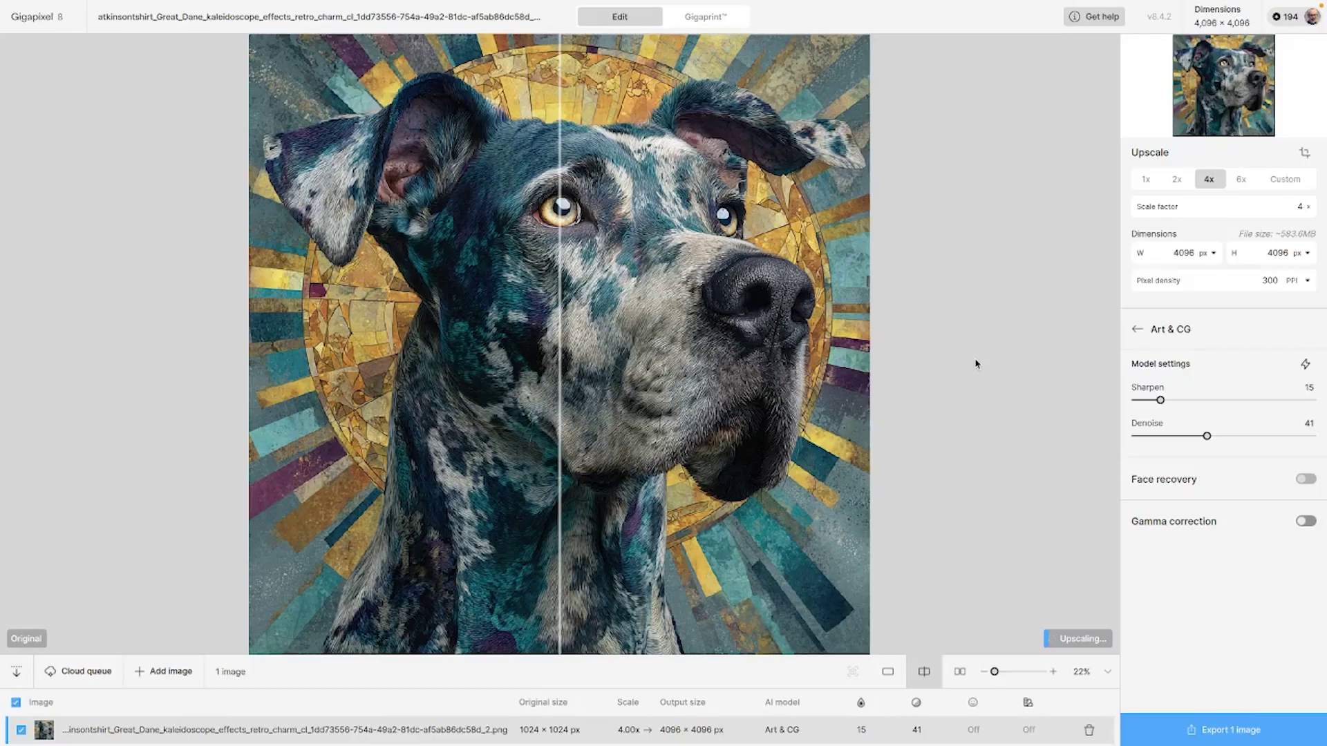
left_click(1137, 330)
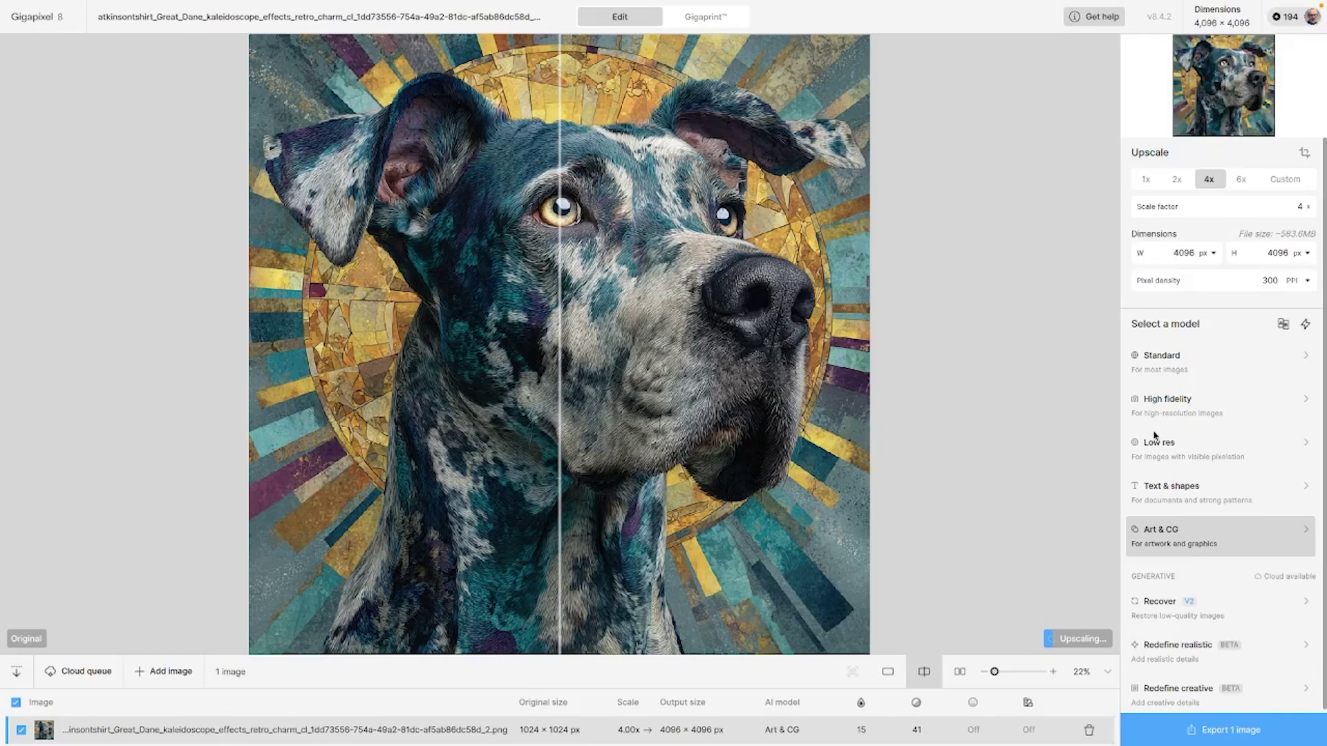
left_click(1183, 537)
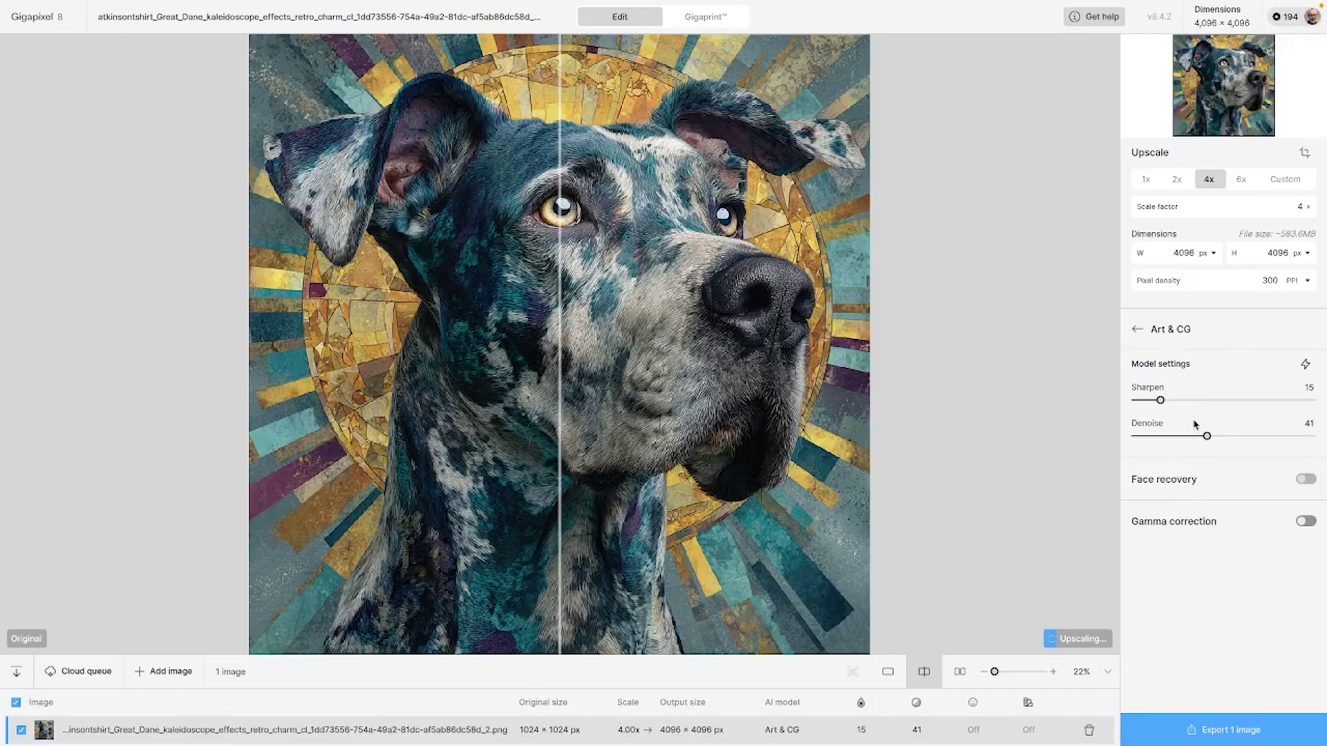
left_click(1206, 436)
Set Sharpen to 70 and Denoise to 50, then zoom in on the Great Dane's eye.
left_click_drag(1219, 400, 1259, 400)
left_click_drag(1224, 436, 1224, 437)
left_click_drag(995, 672, 1000, 672)
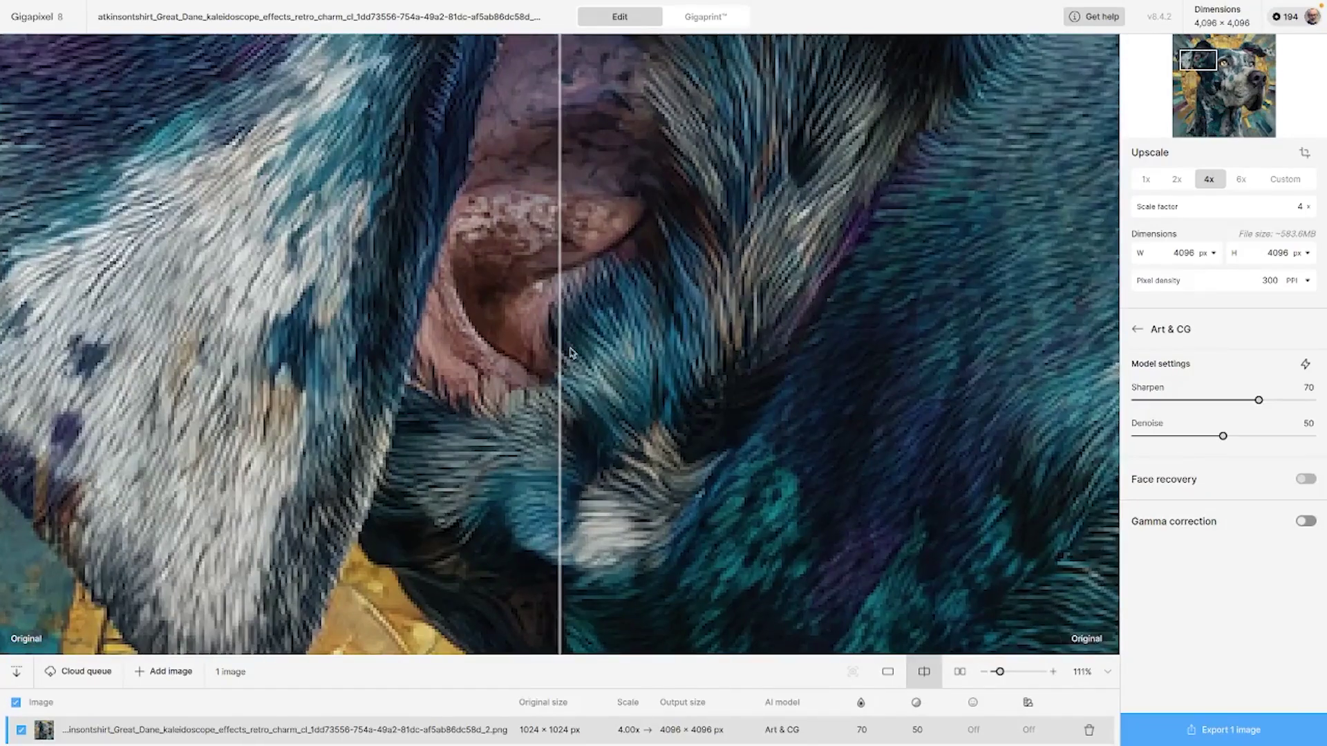
left_click_drag(965, 490, 344, 296)
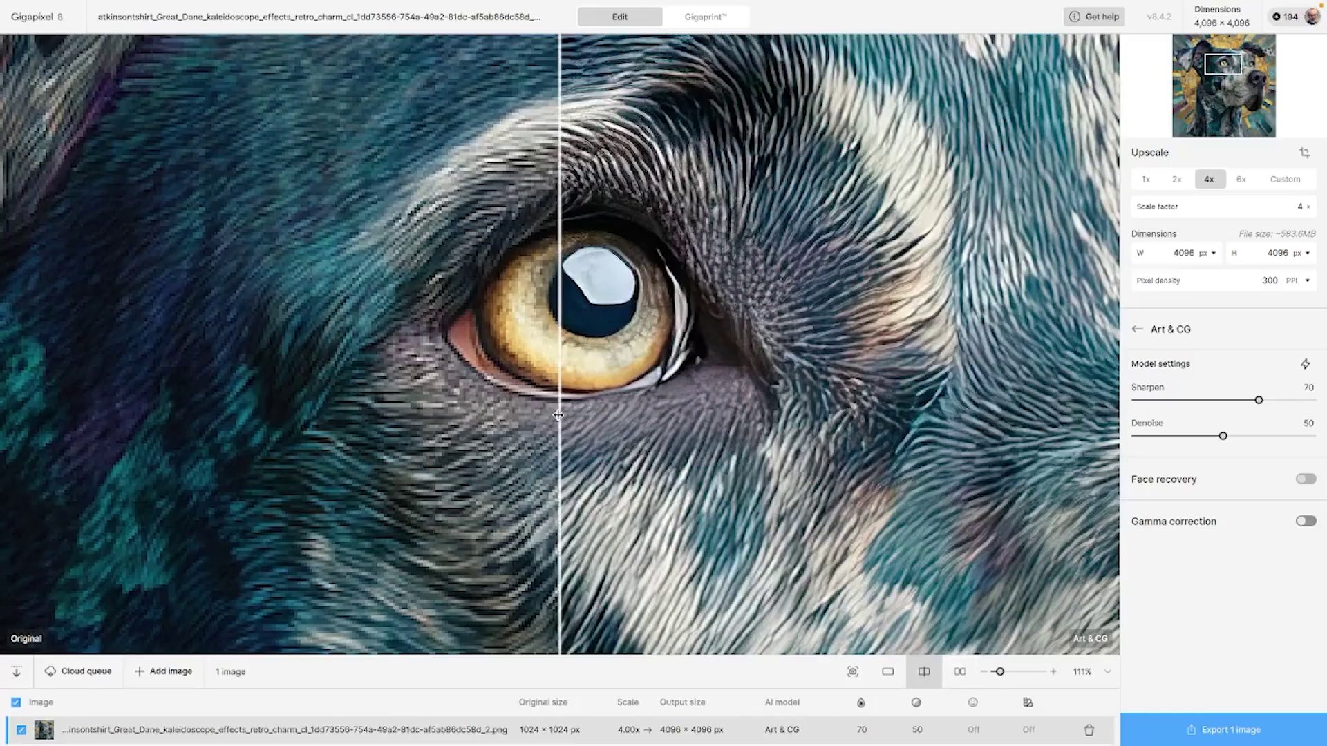
left_click_drag(560, 418, 592, 415)
left_click_drag(694, 415, 68, 405)
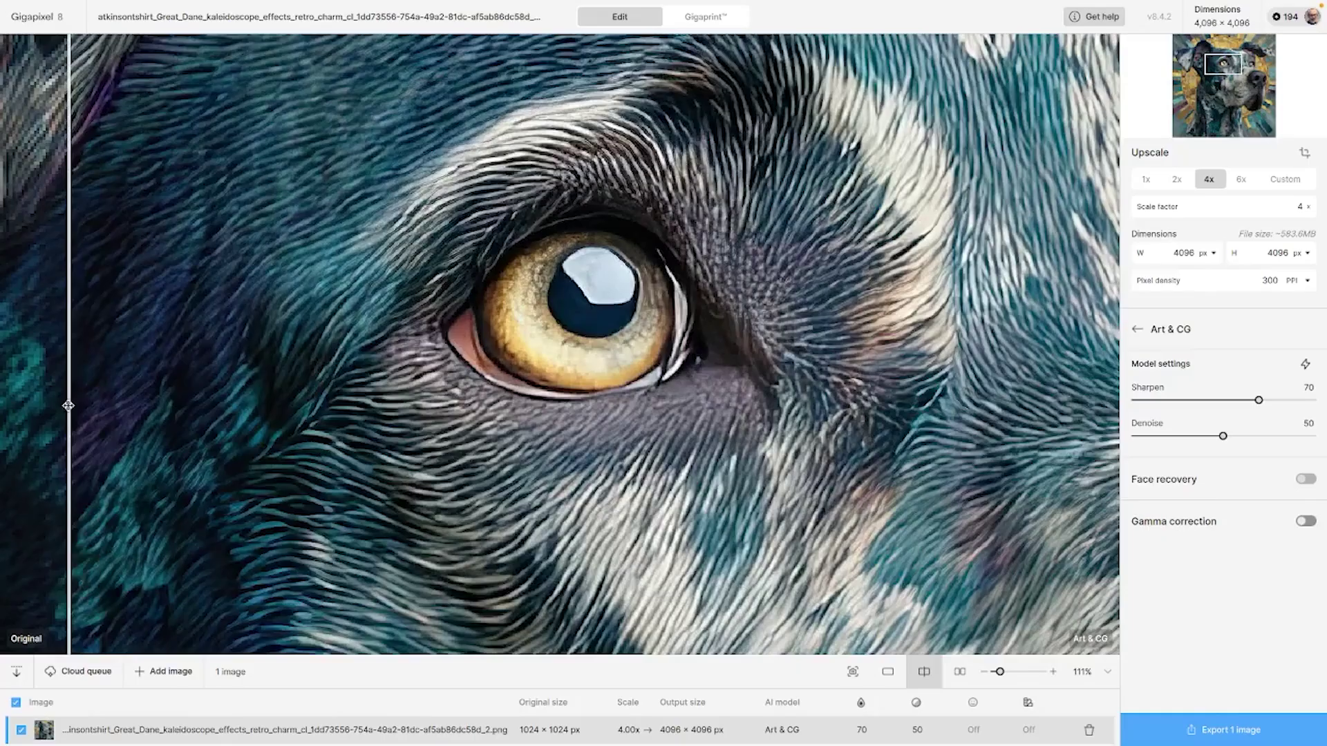
left_click_drag(68, 405, 466, 421)
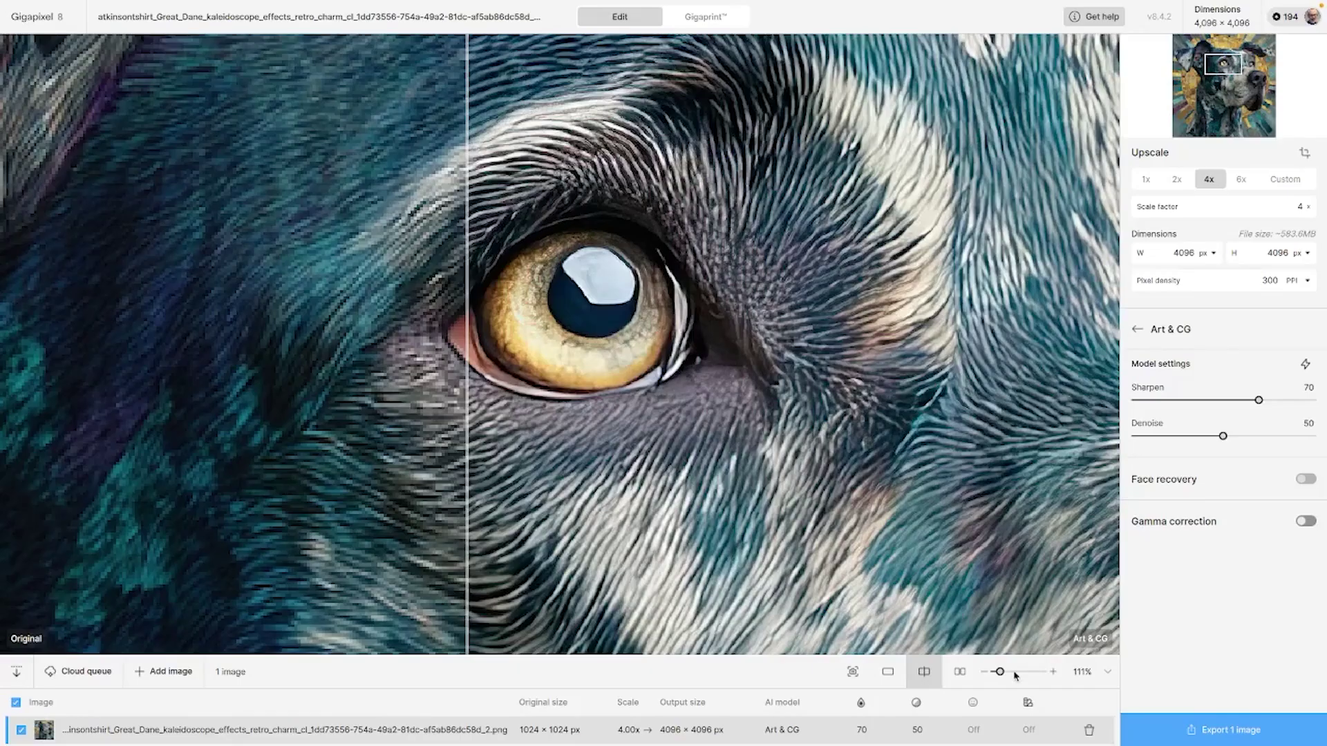
left_click_drag(1000, 671, 1011, 673)
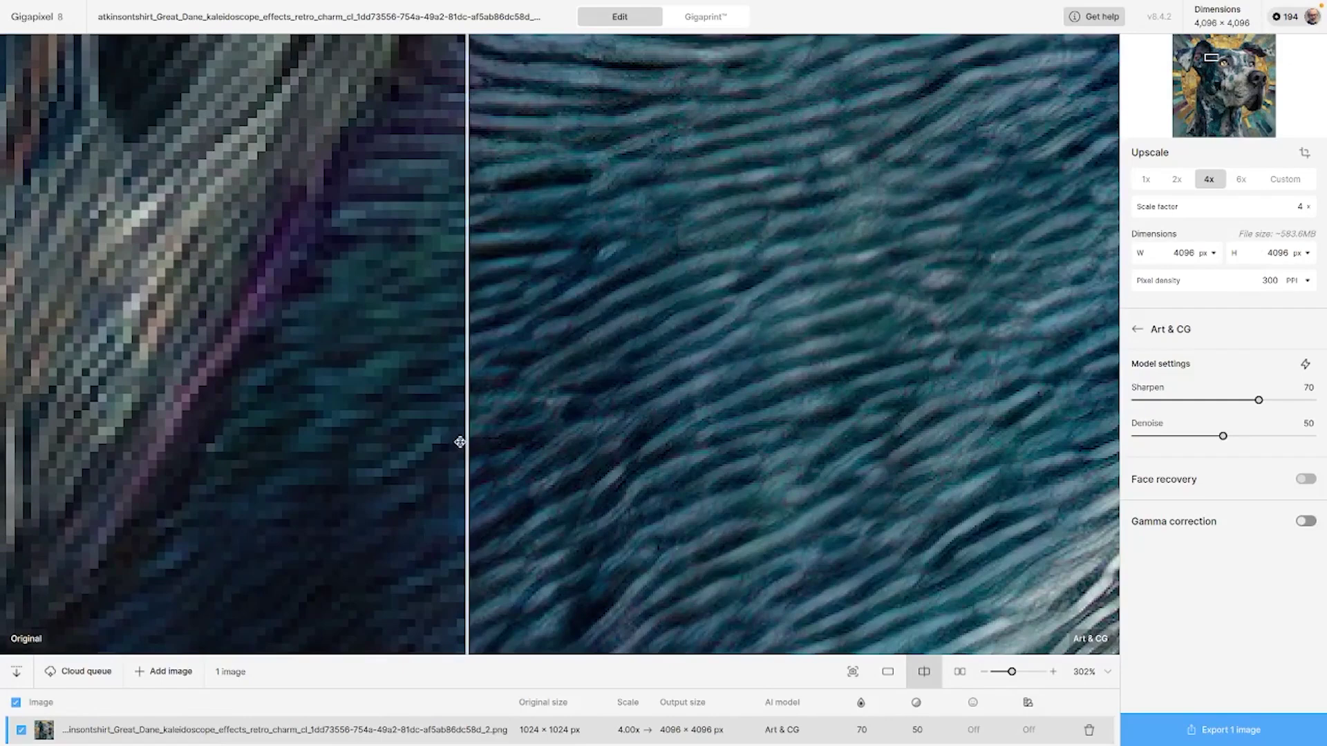
left_click_drag(461, 438, 1142, 462)
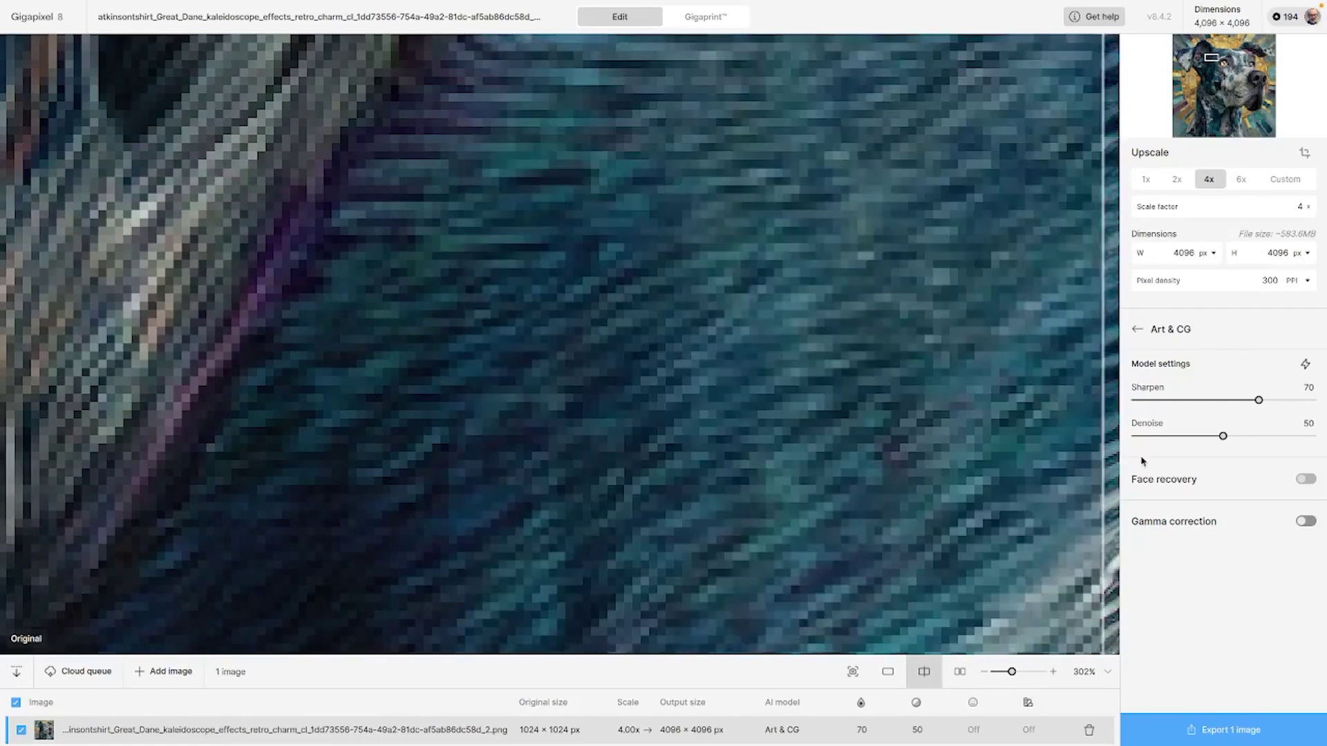
left_click_drag(1142, 462, 412, 456)
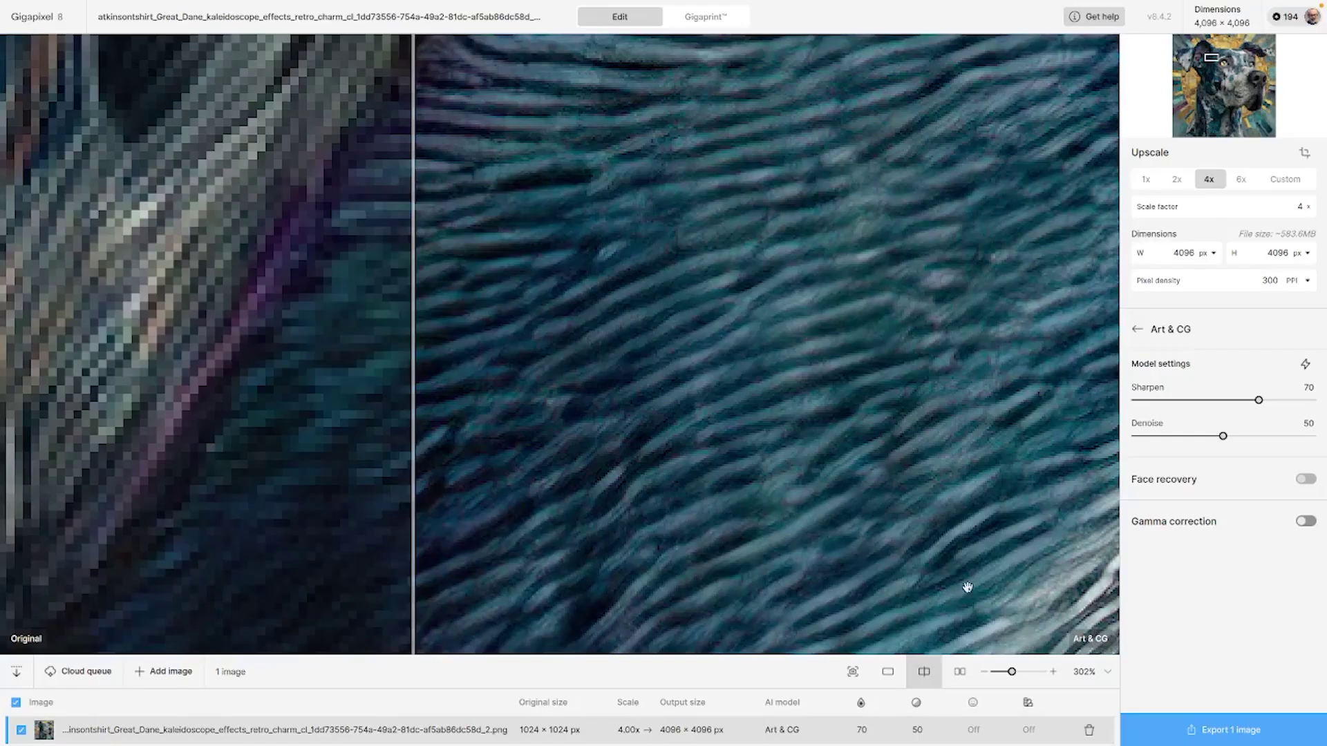
Export the Great Dane as a 4096 × 4096 PNG to its original folder.
left_click(1180, 735)
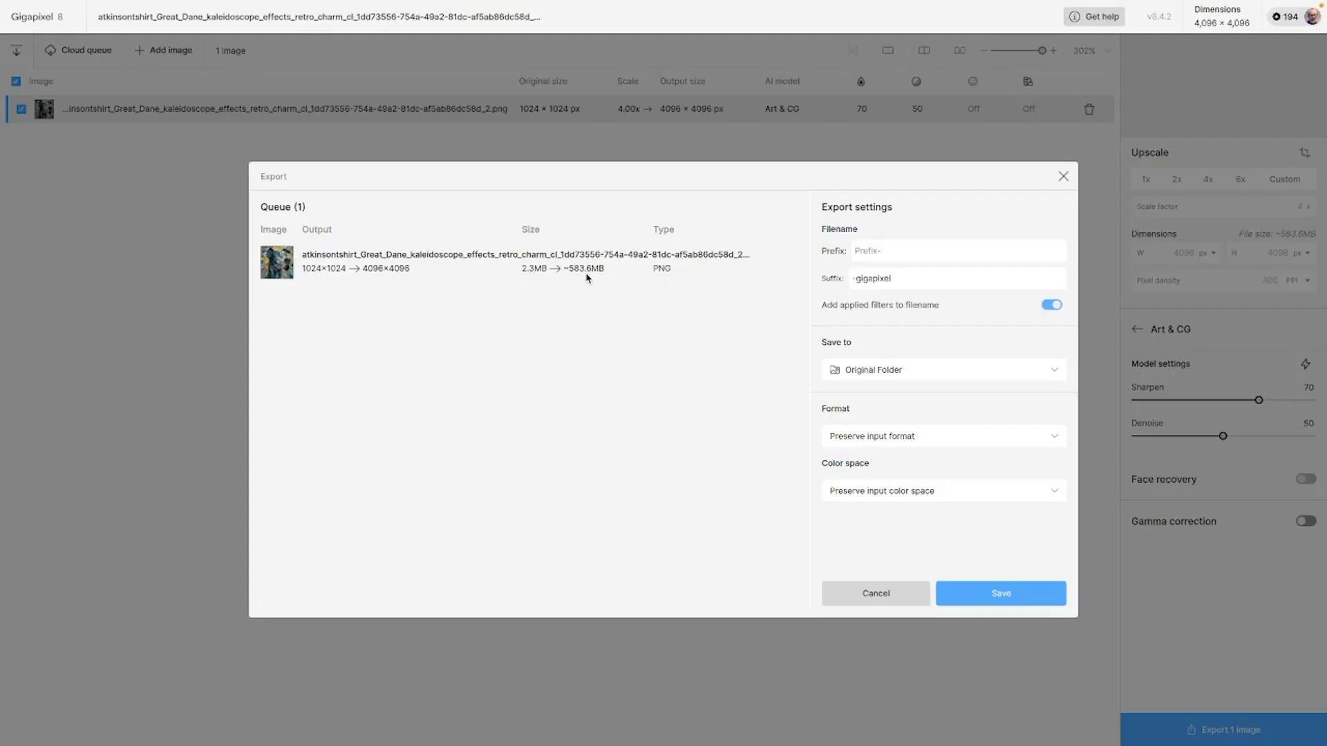
left_click(974, 595)
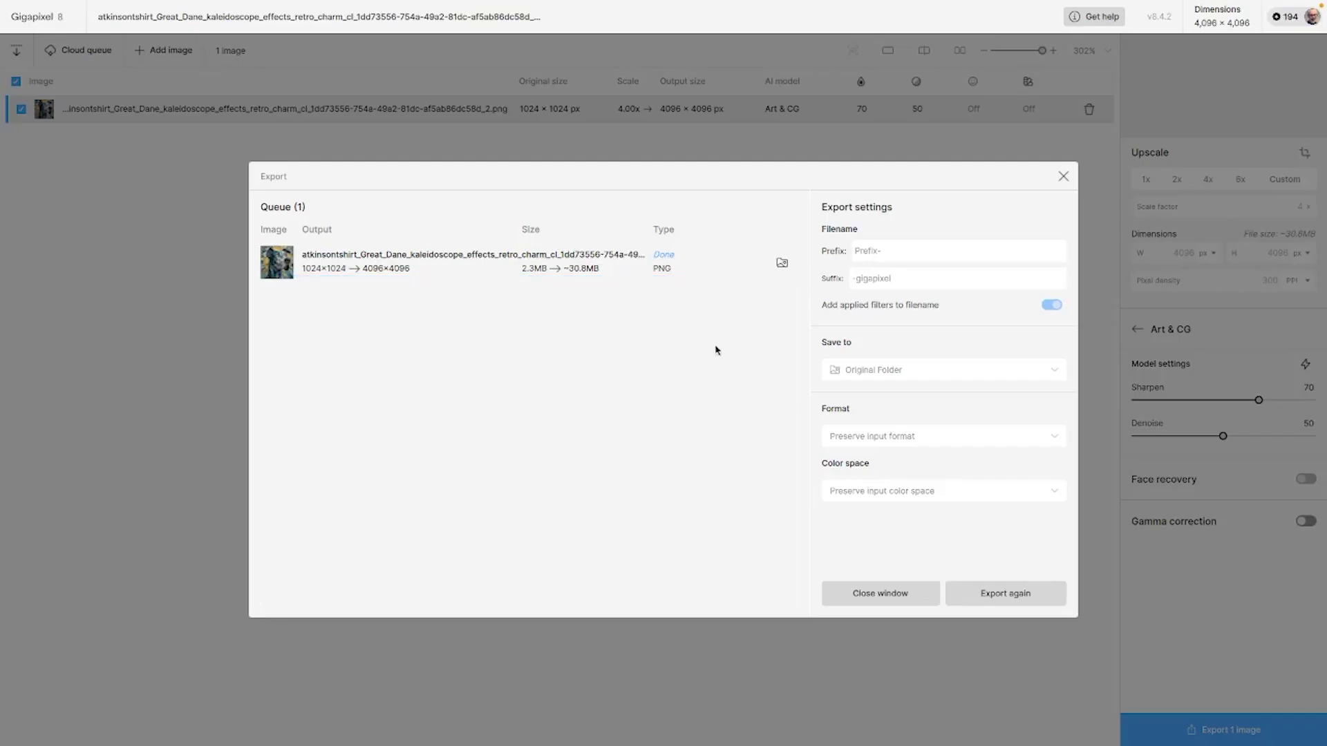
left_click(841, 588)
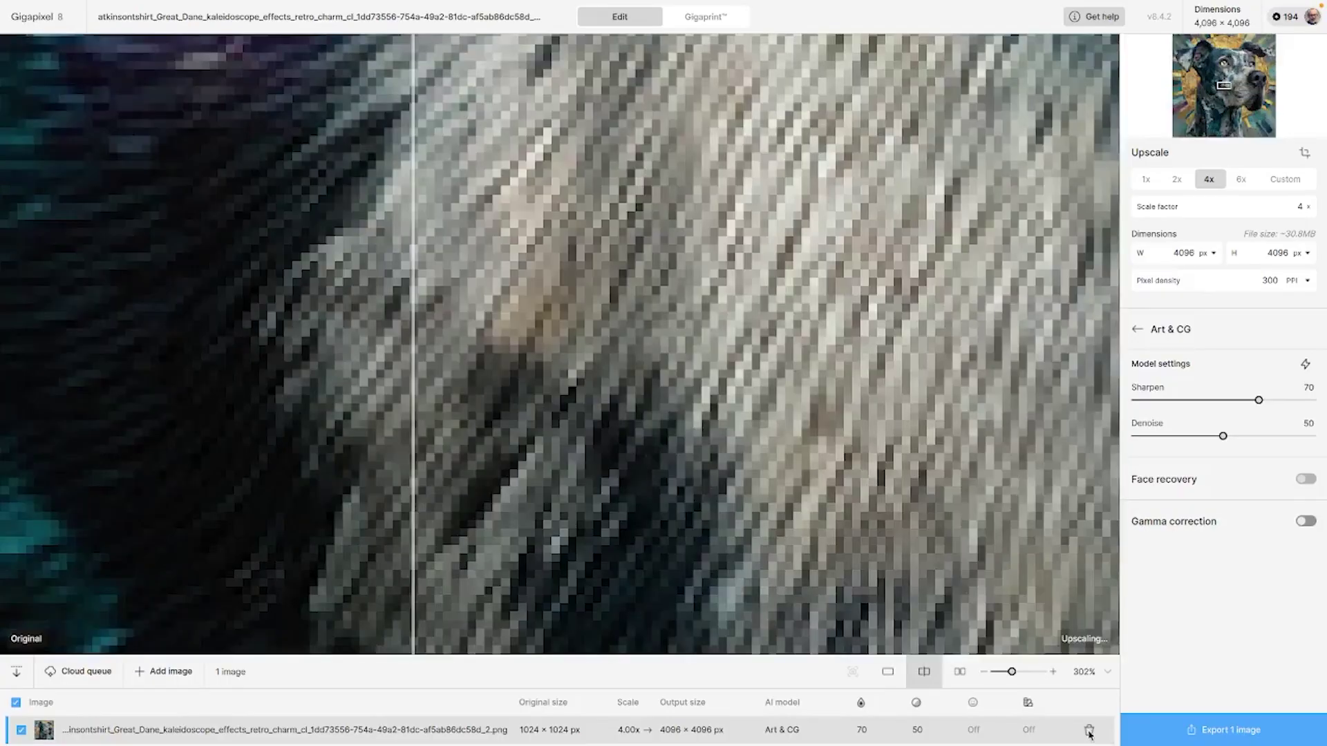
Remove the Great Dane image and open the chrysanthemum PNG from Downloads.
left_click(1090, 734)
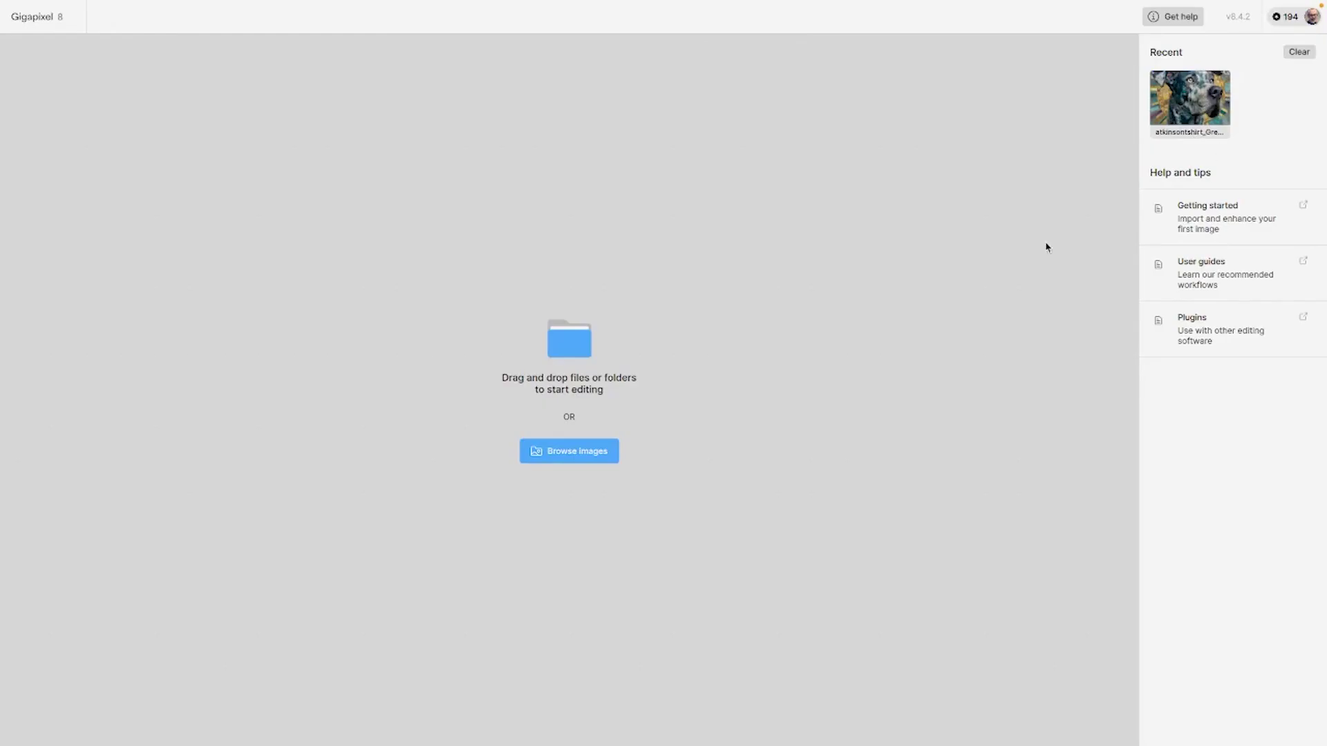
left_click(594, 452)
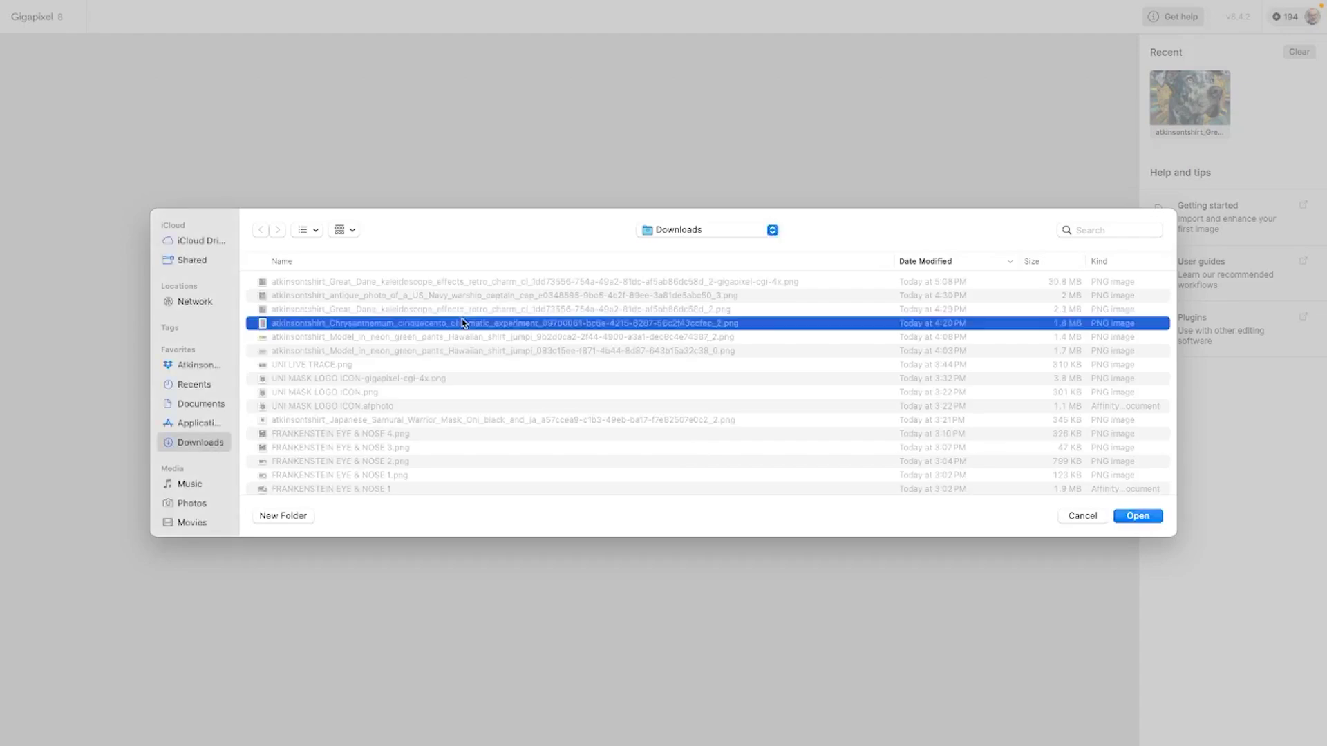
double_click(663, 319)
scroll(750, 354, "up", 5)
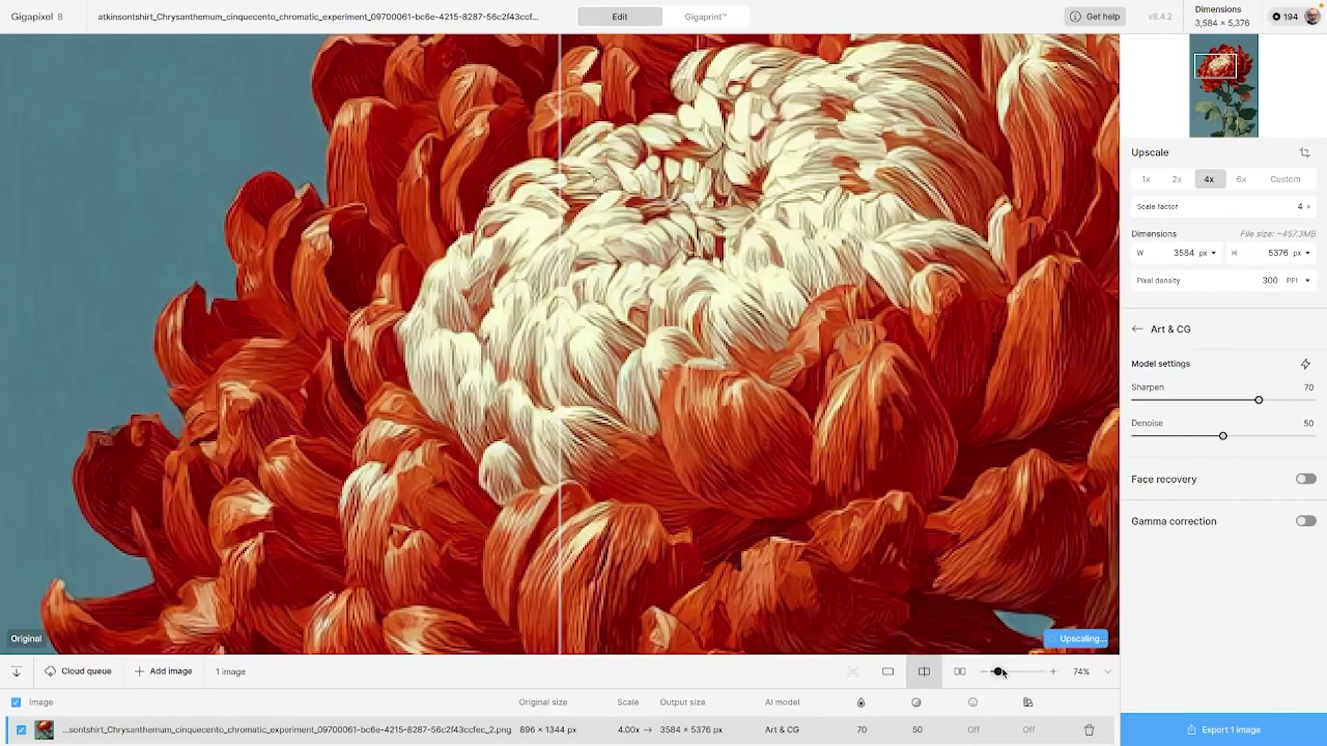
Zoom out on the whole flower and lower Sharpen to 7 and Denoise to 9.
left_click_drag(1002, 673, 995, 674)
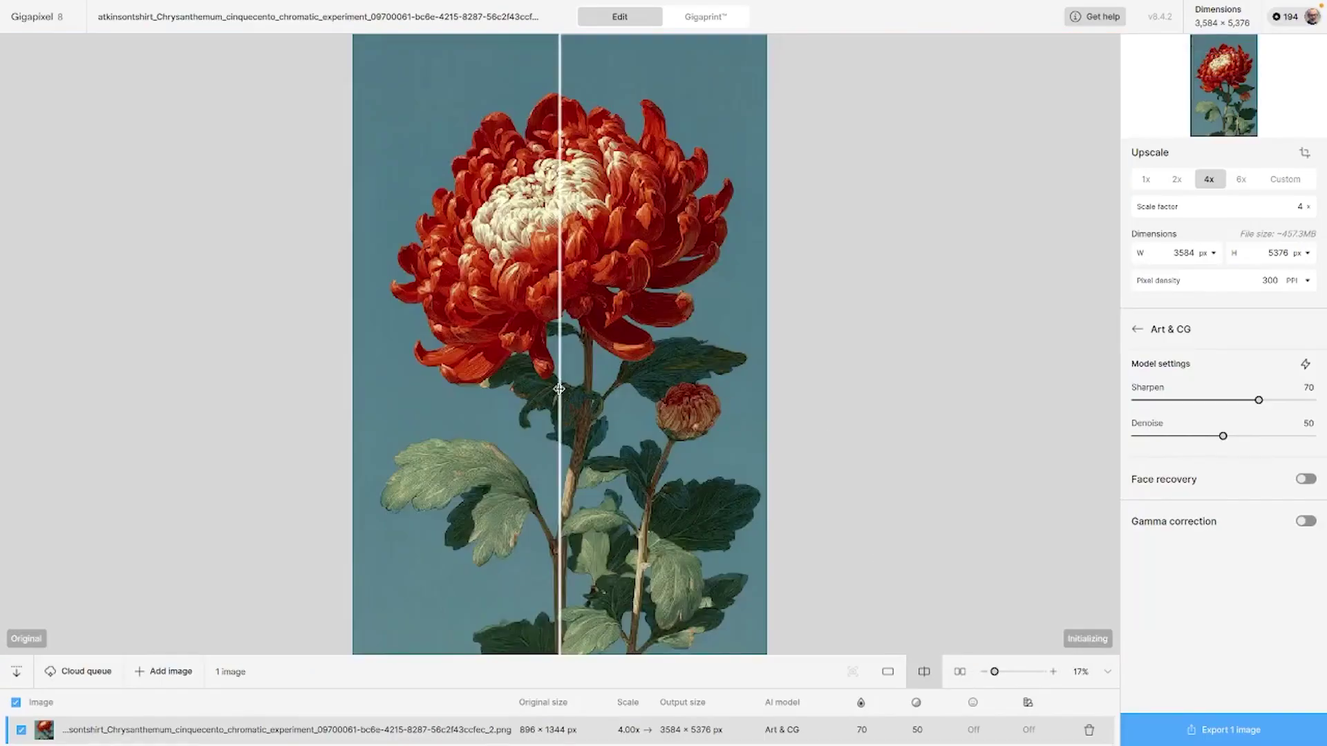
left_click_drag(559, 389, 760, 398)
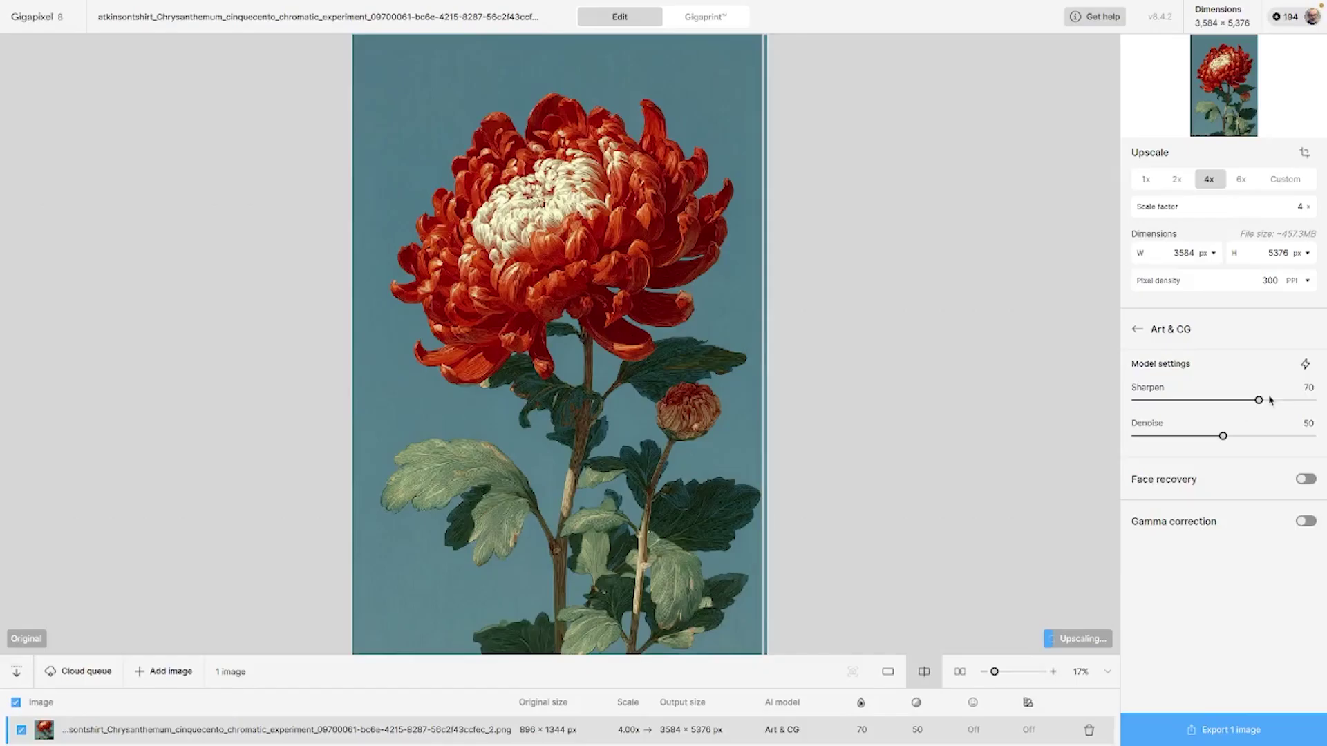
left_click_drag(1177, 406, 1152, 403)
left_click_drag(1220, 436, 1146, 401)
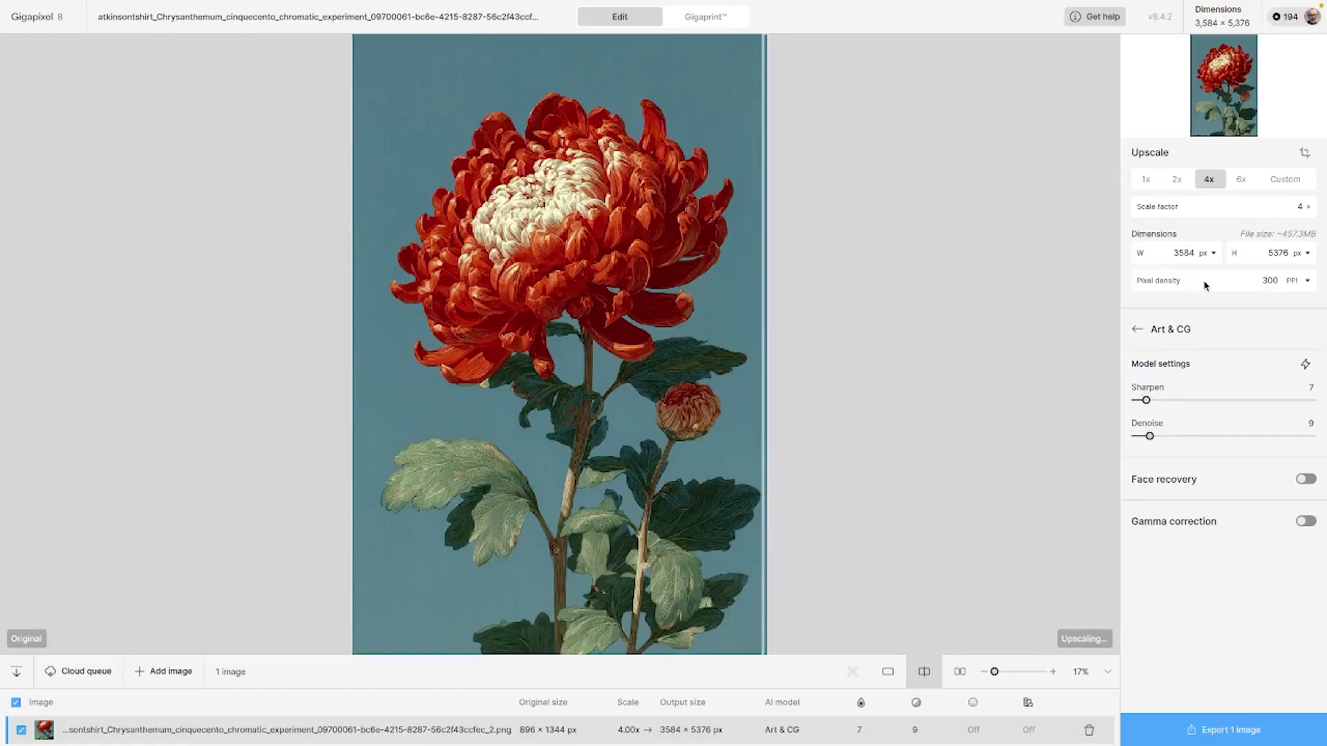
Switch the chrysanthemum upscale to 2x, keeping the Art & CG model, for 1792 × 2688.
left_click(1178, 183)
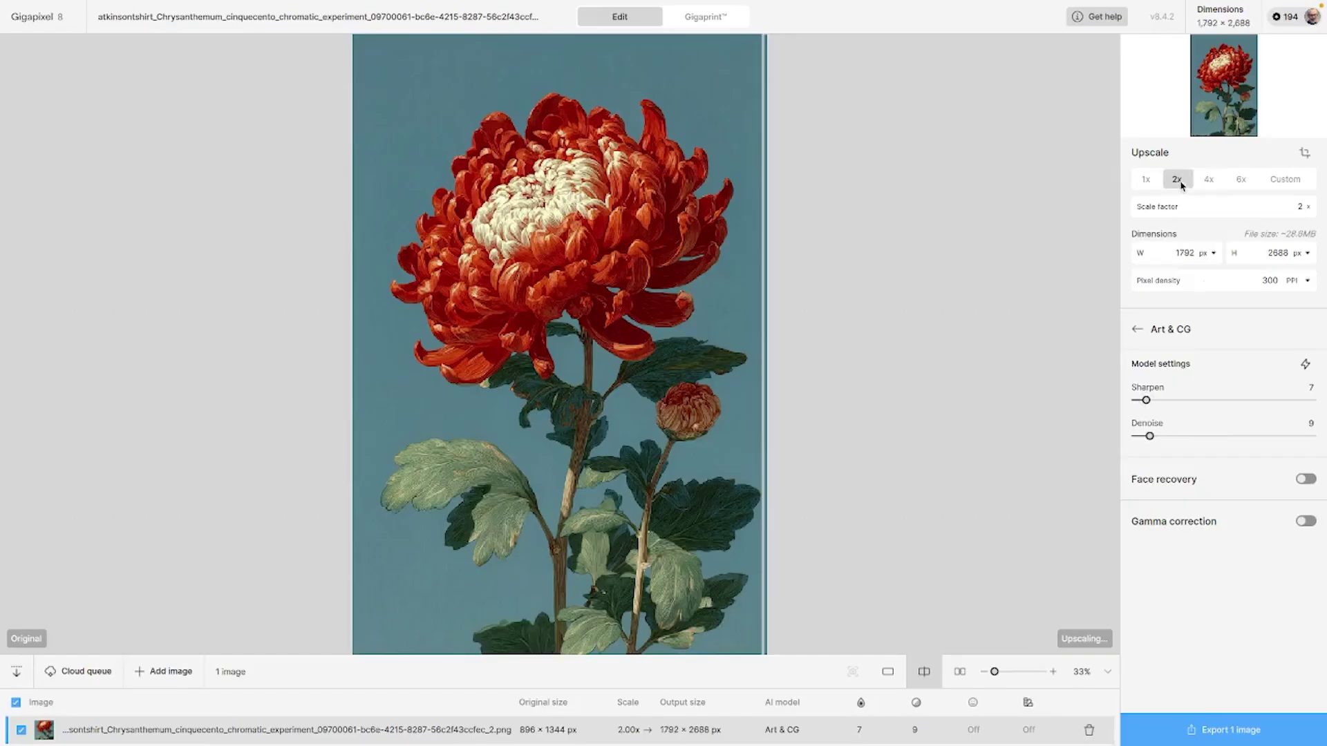
left_click(1213, 349)
left_click(950, 628)
Zoom into the flower's centre and compare the original against the enhanced result.
left_click_drag(996, 674, 1001, 675)
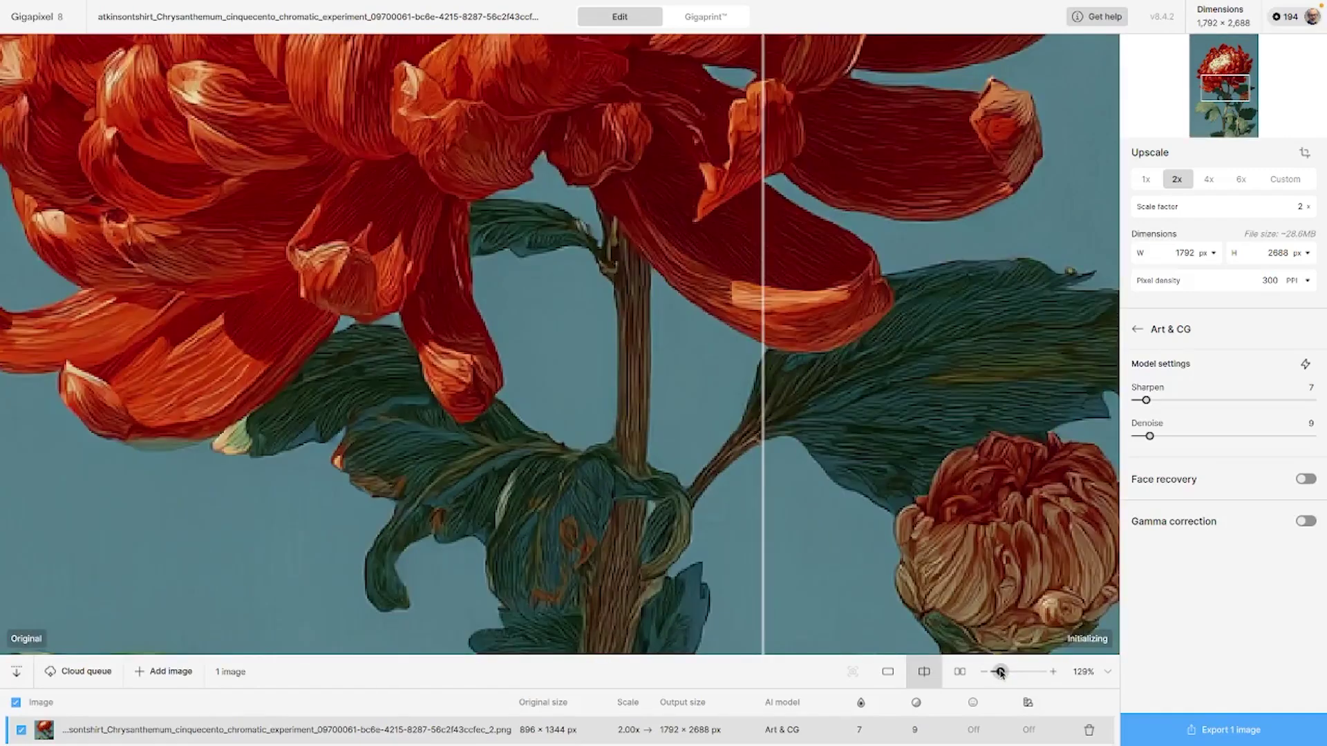
left_click_drag(590, 223, 857, 477)
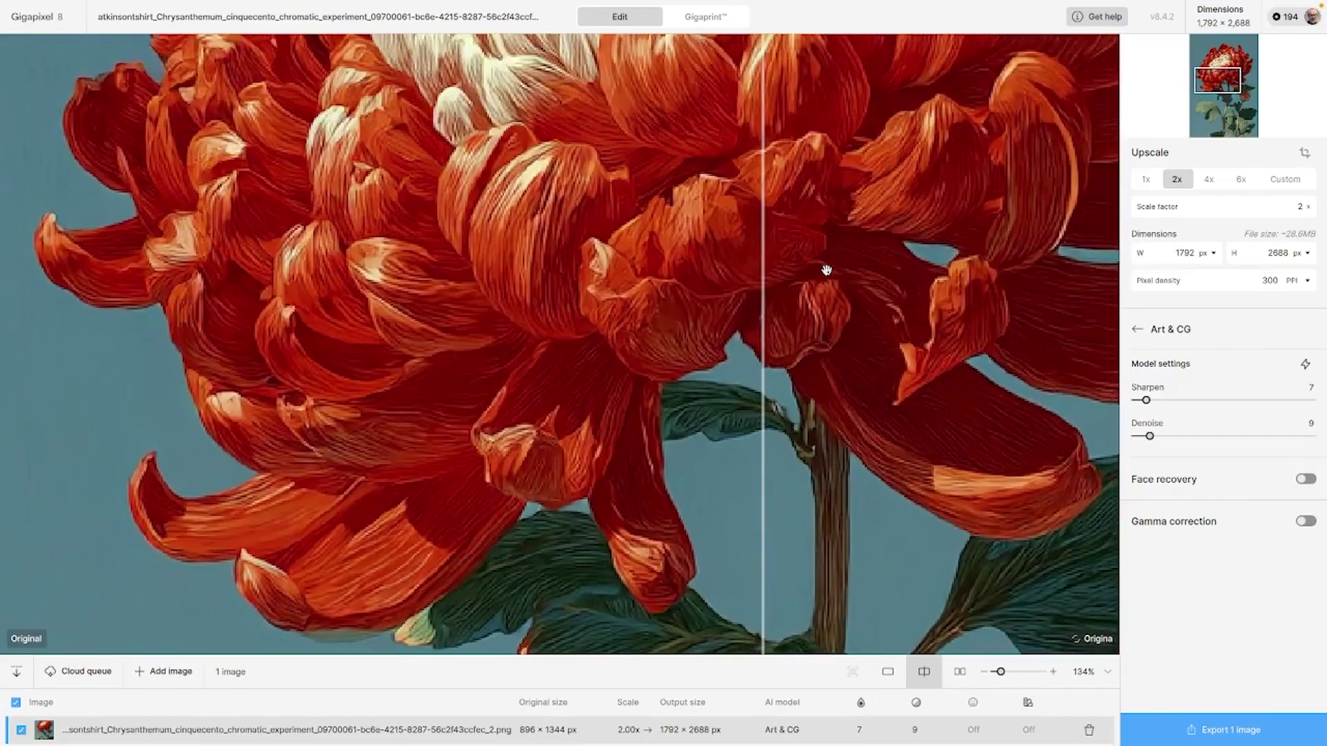
left_click_drag(827, 270, 870, 333)
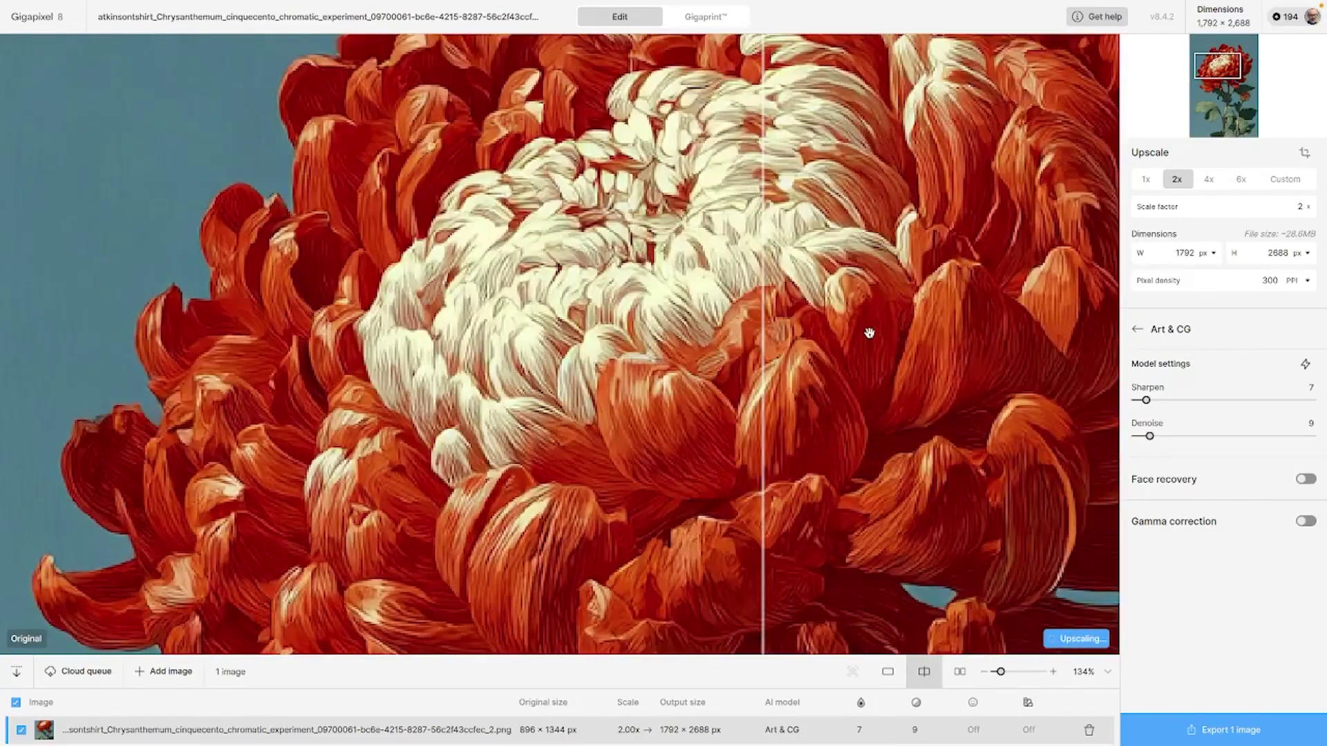
left_click_drag(763, 336, 920, 425)
left_click_drag(388, 426, 163, 440)
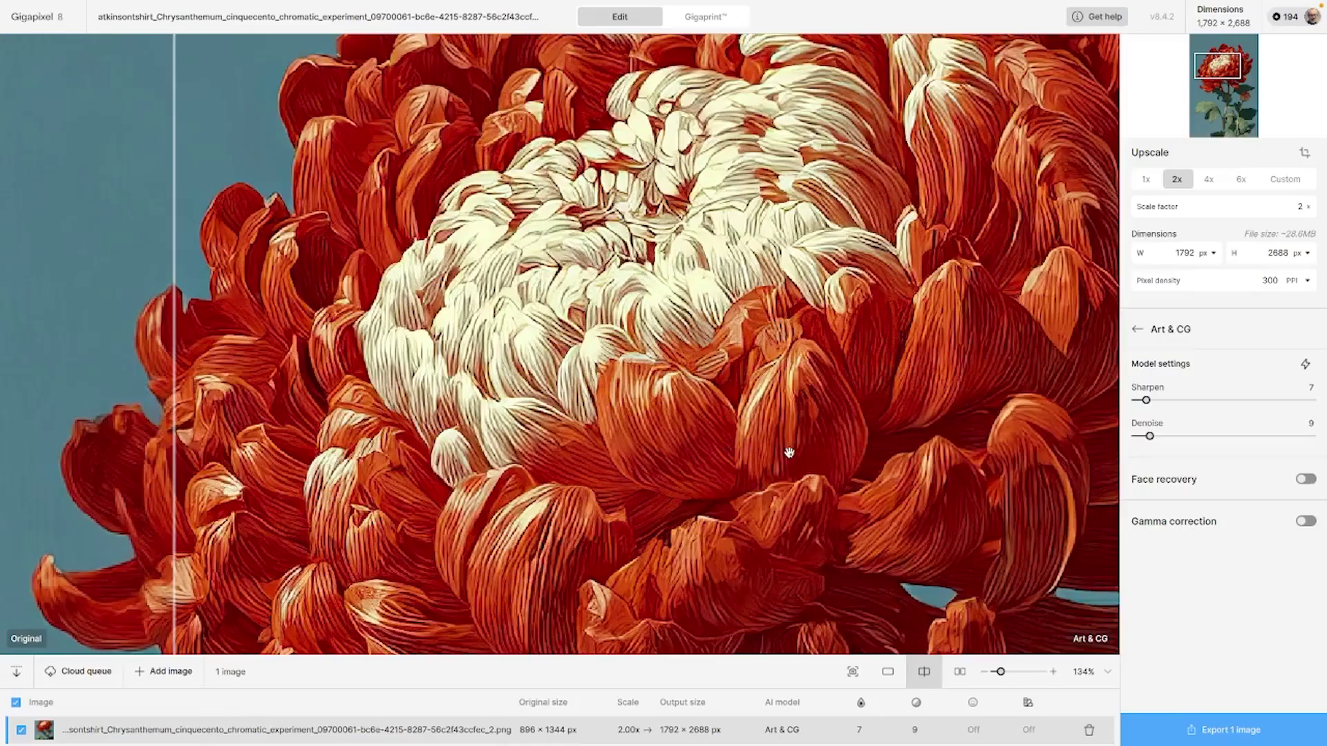
Save the chrysanthemum as a 1792 × 2688 PNG of about 28.6 MB to its original folder.
left_click(1175, 729)
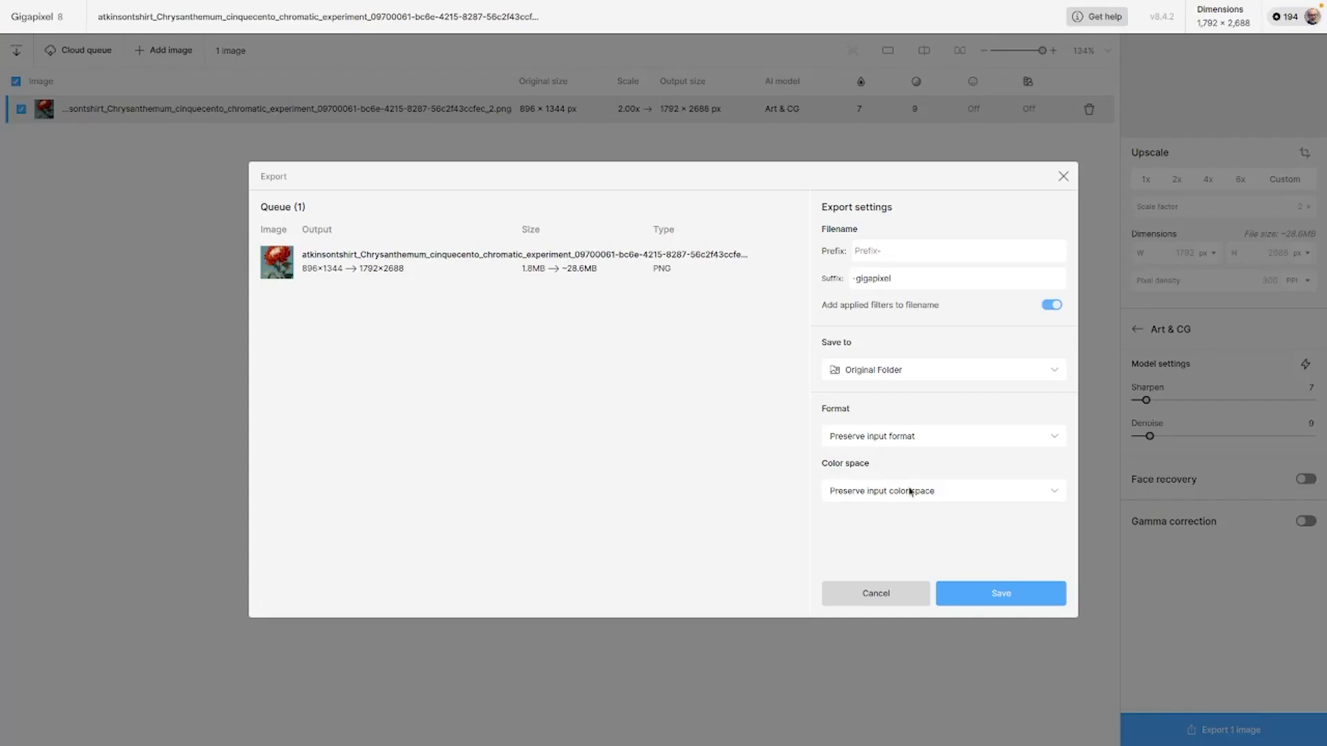
left_click(993, 594)
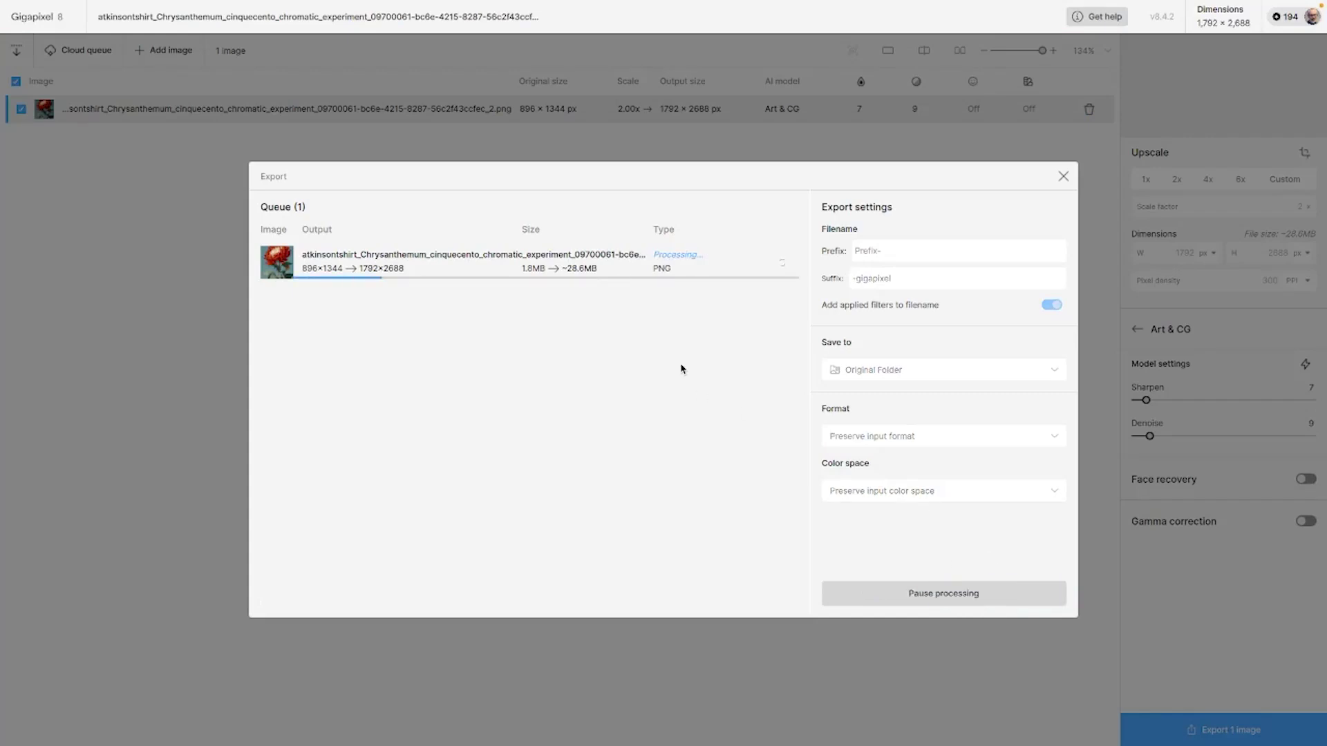